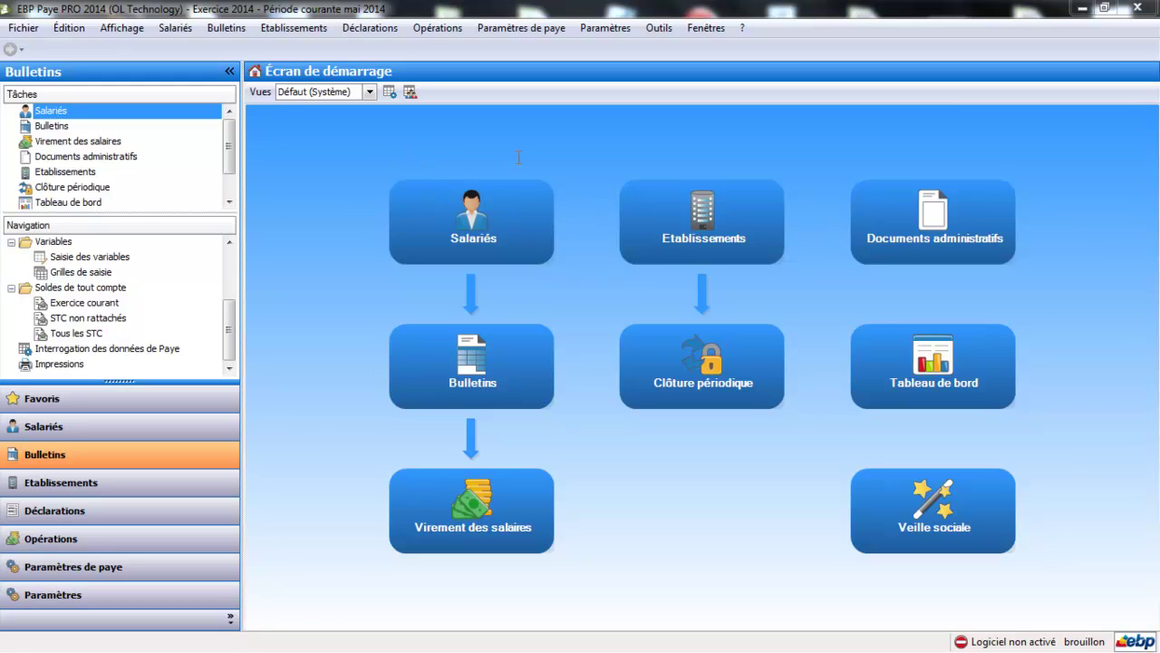
Open the bnp record from the list of banks in the general settings
key(alt+p)
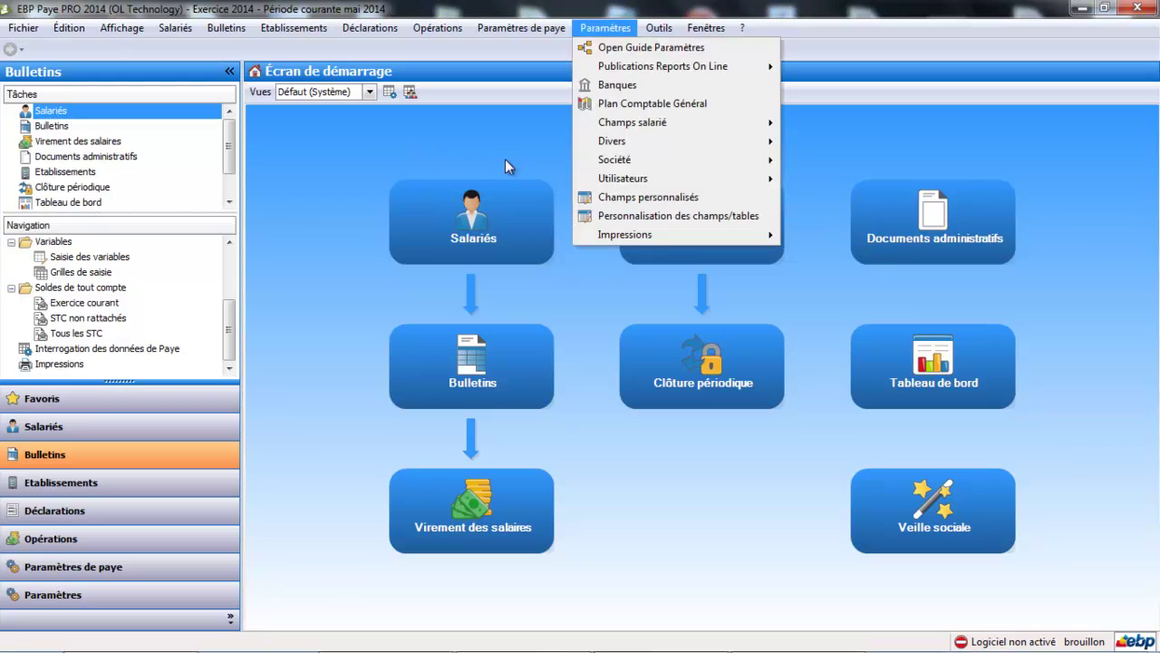
key(Down)
key(Down)
key(Down)
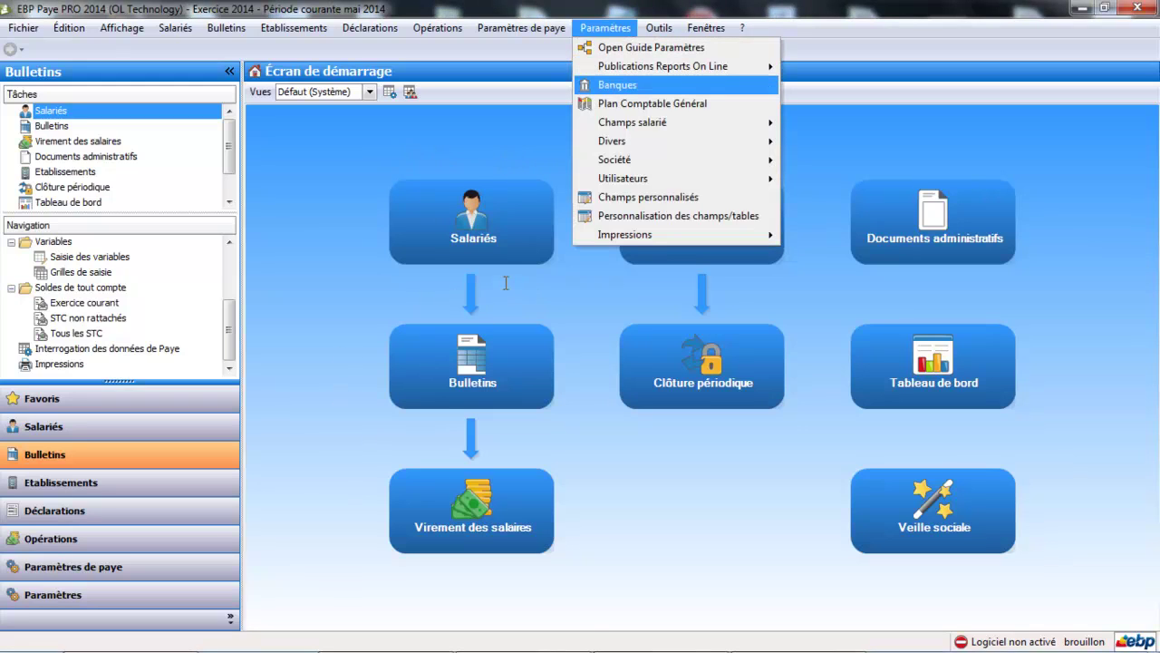
key(Return)
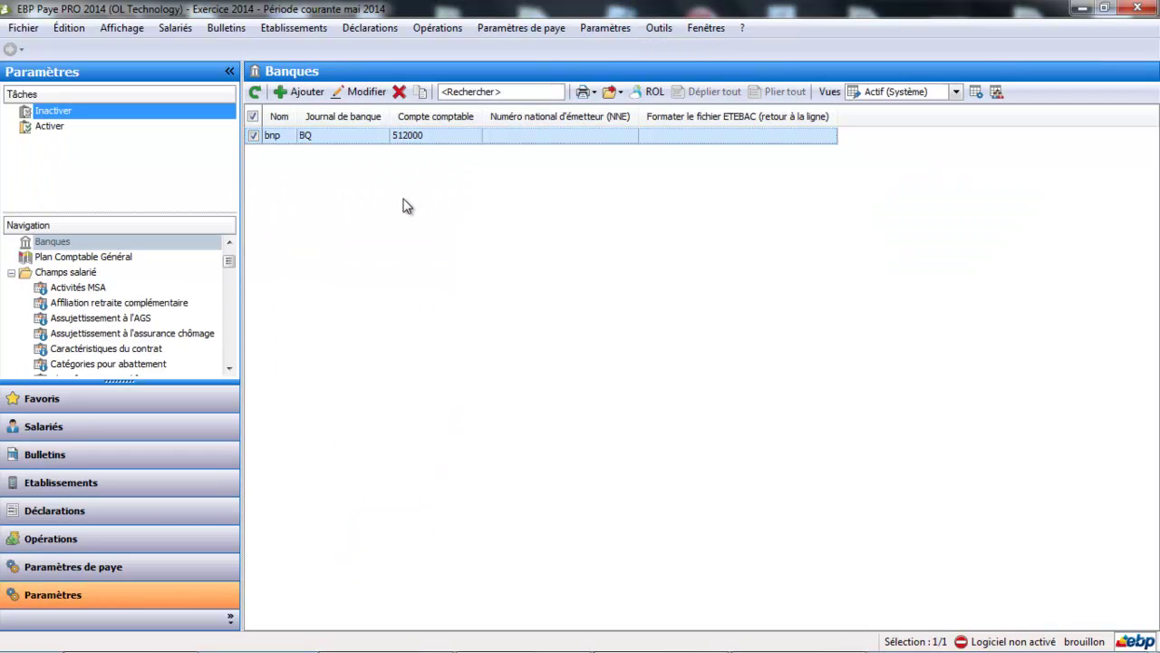
key(Return)
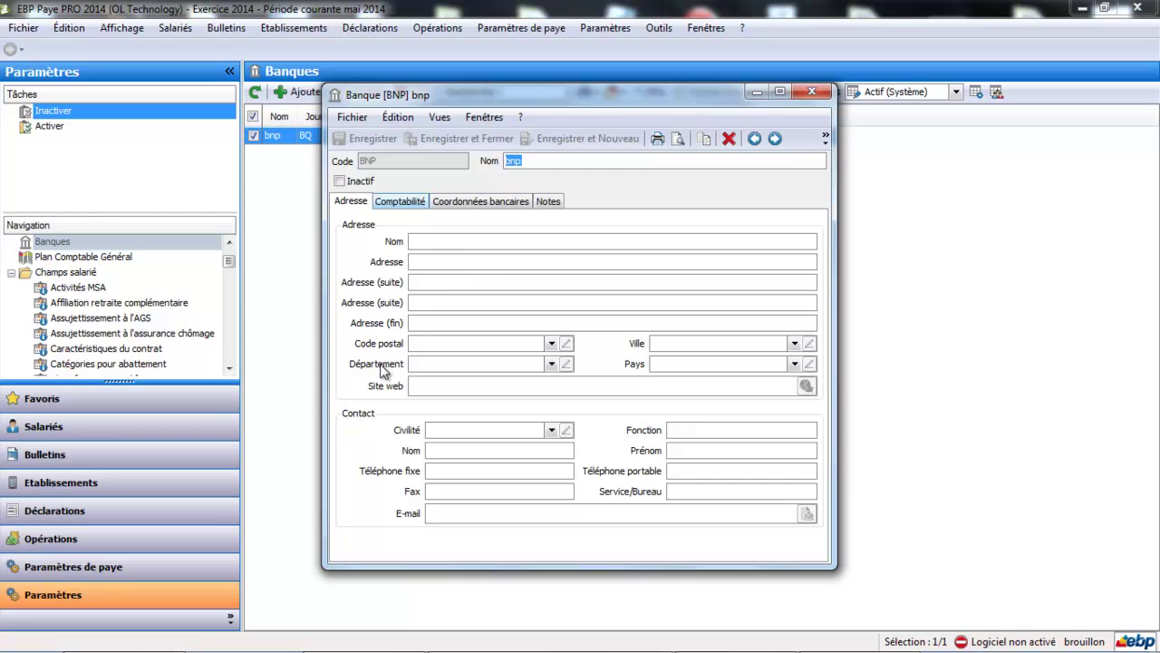
Review the bnp bank's accounting settings and bank details, including the BIC and SEPA options, and close the record
key(ctrl+Tab)
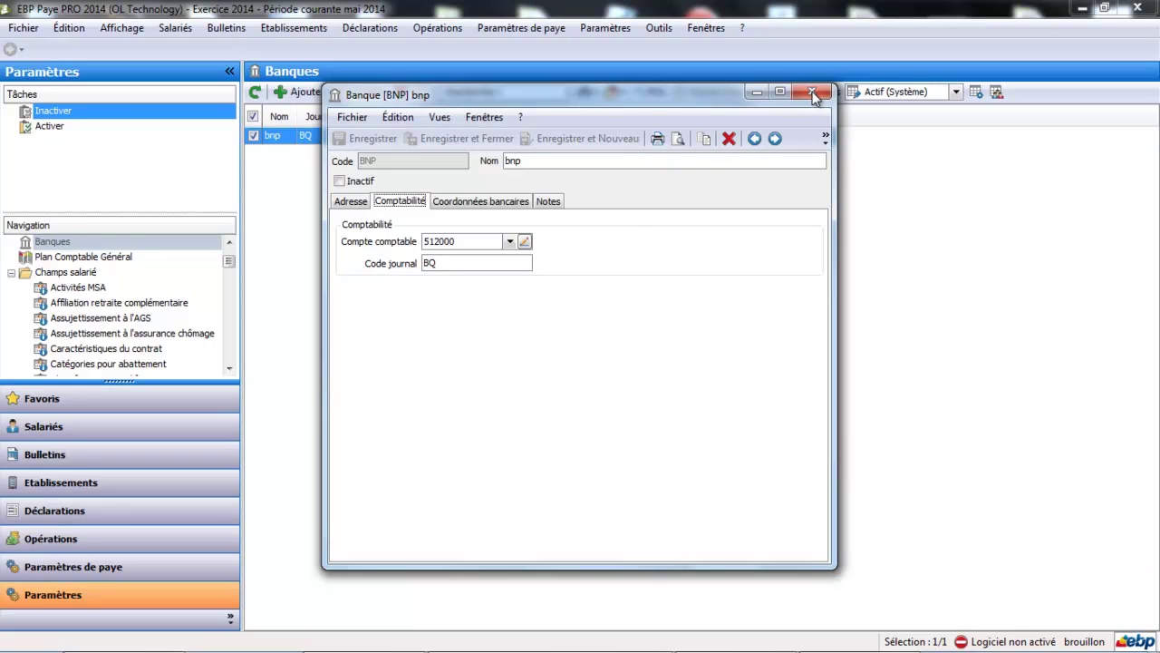
click(480, 200)
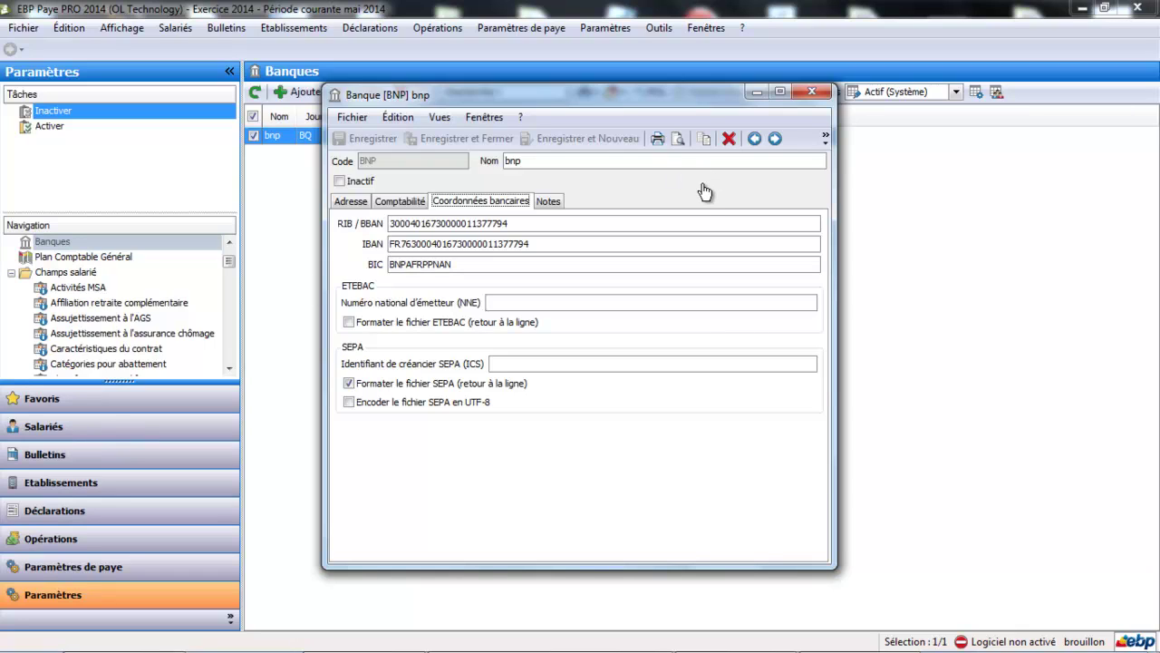
key(Tab)
key(Tab)
key(Tab)
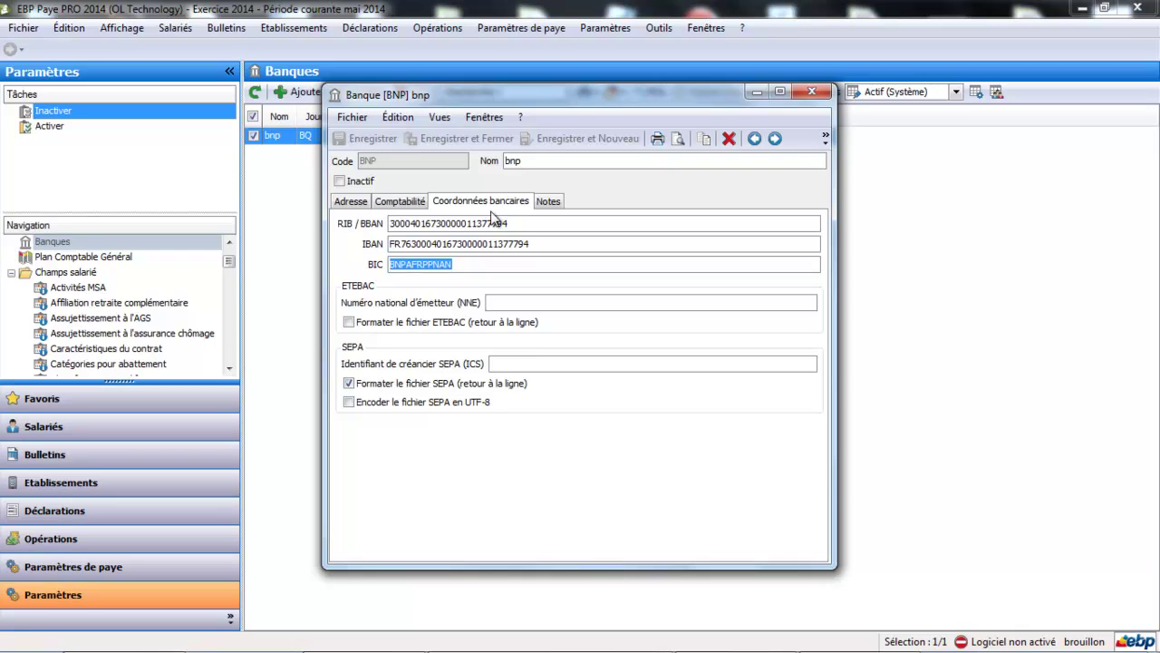
click(811, 91)
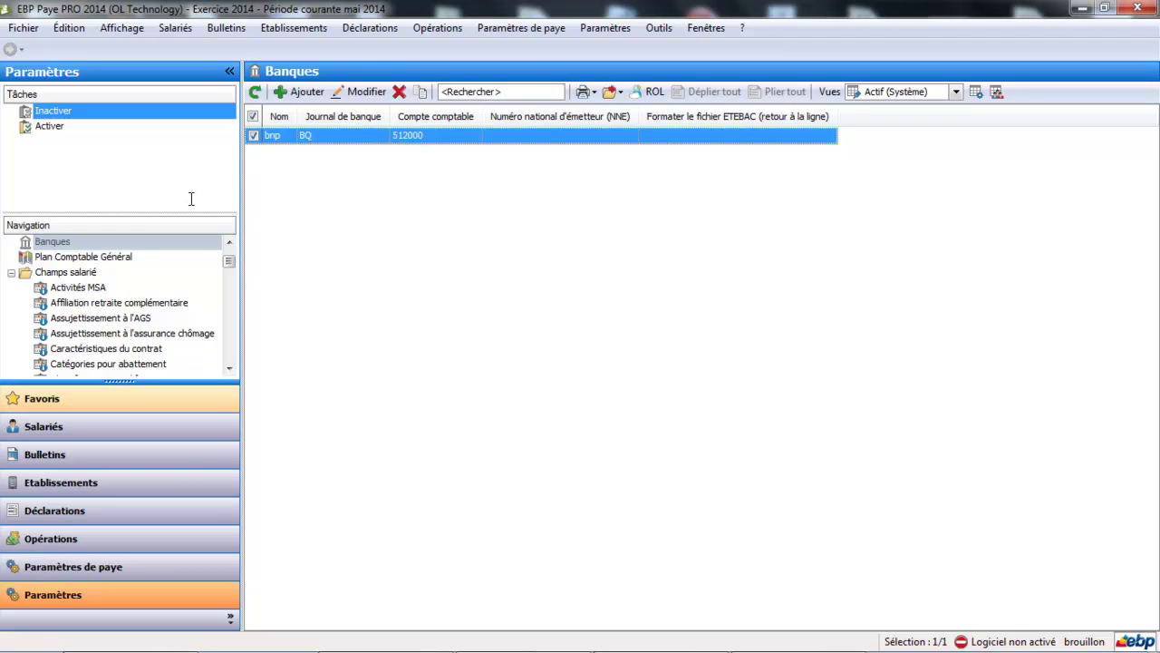
Open the first employee's record from the employee list, review the salary and advance payment settings, and close it
click(164, 426)
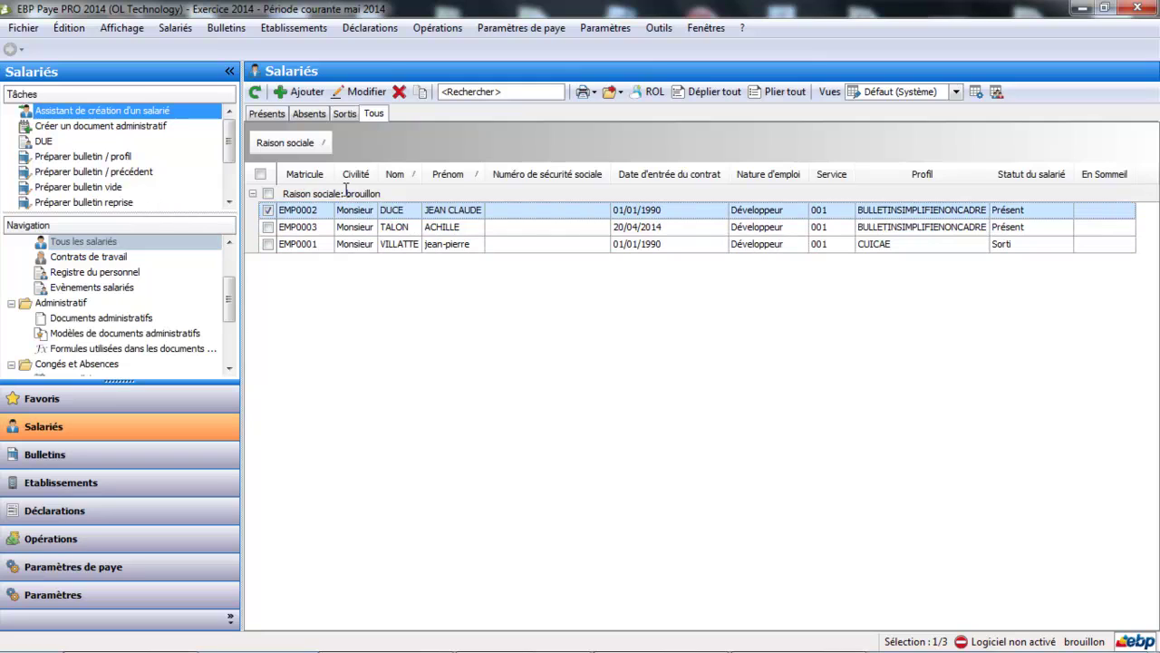
double_click(757, 209)
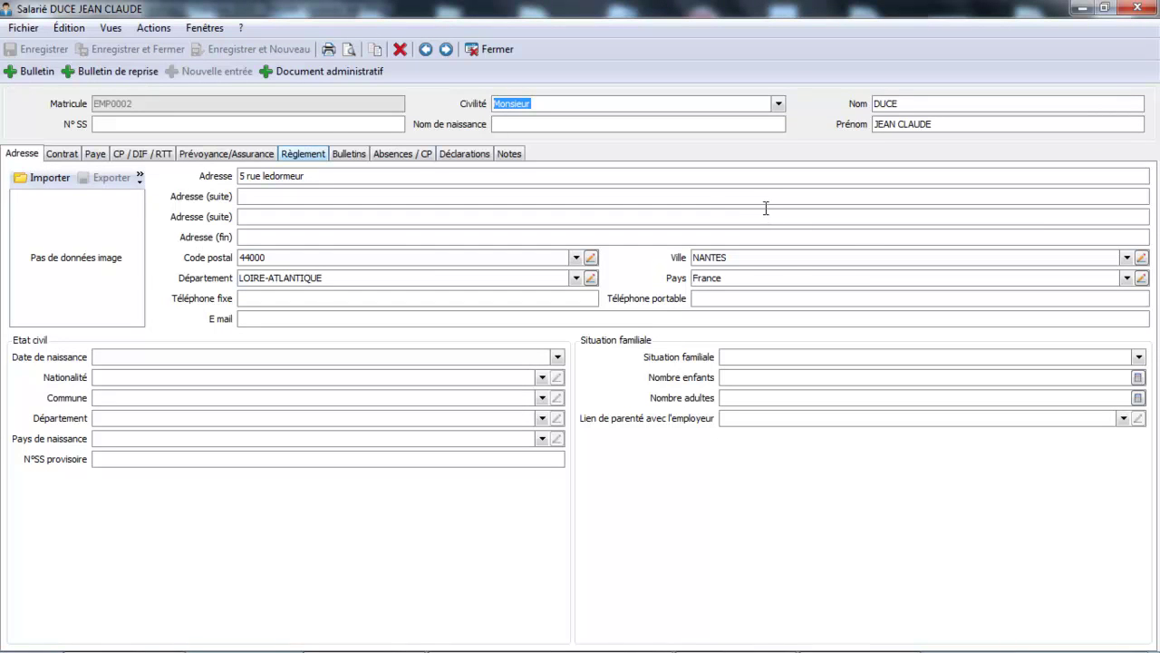
key(alt+r)
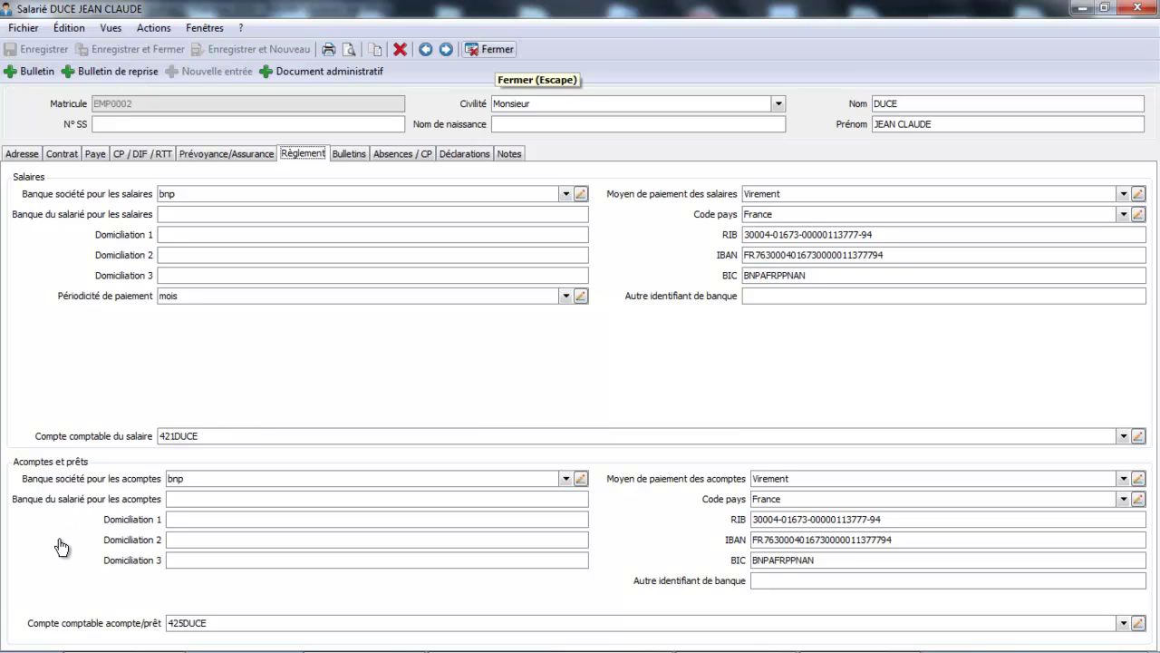
key(Escape)
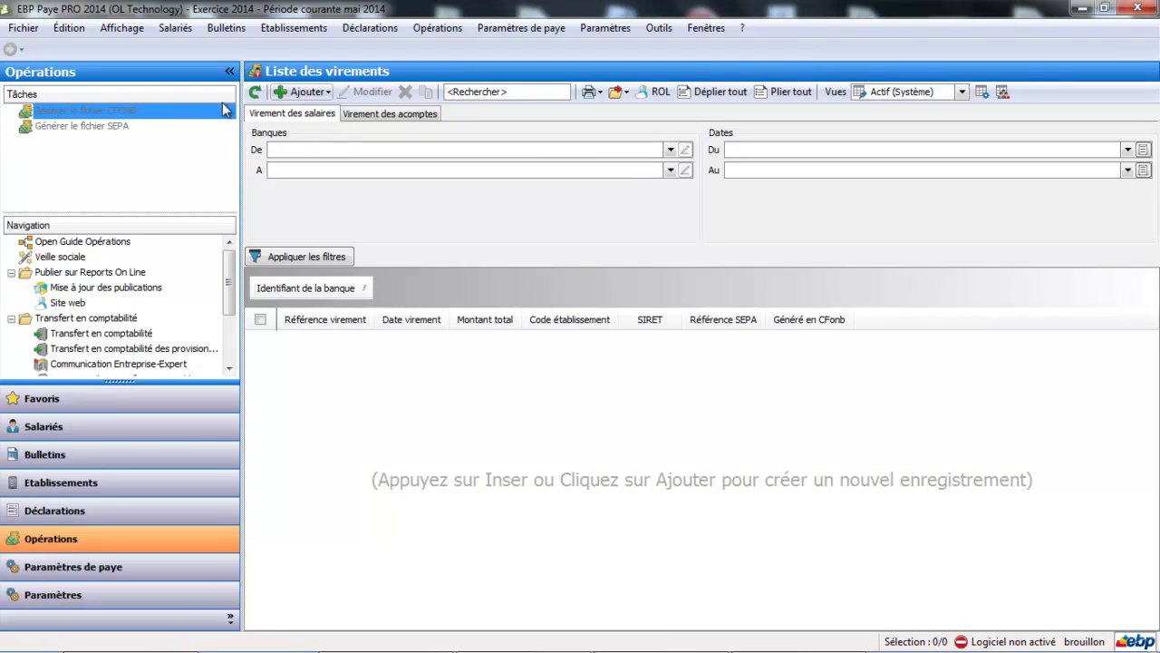
Create a new salary transfer in the transfer list with the reference VIR05
click(303, 92)
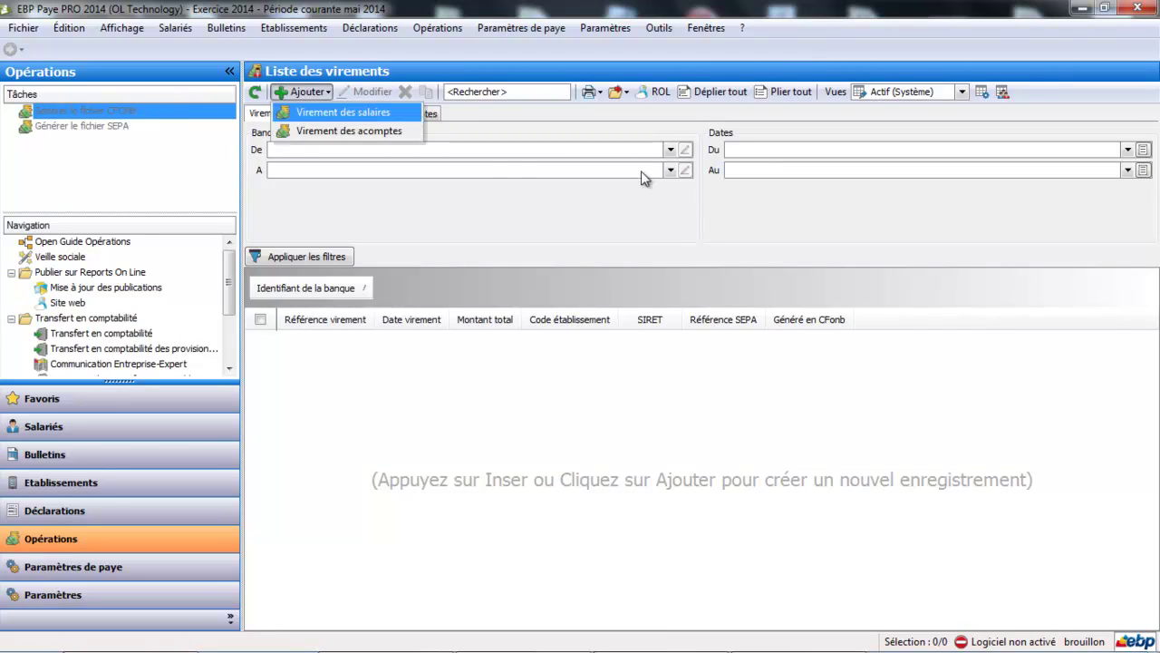
key(Return)
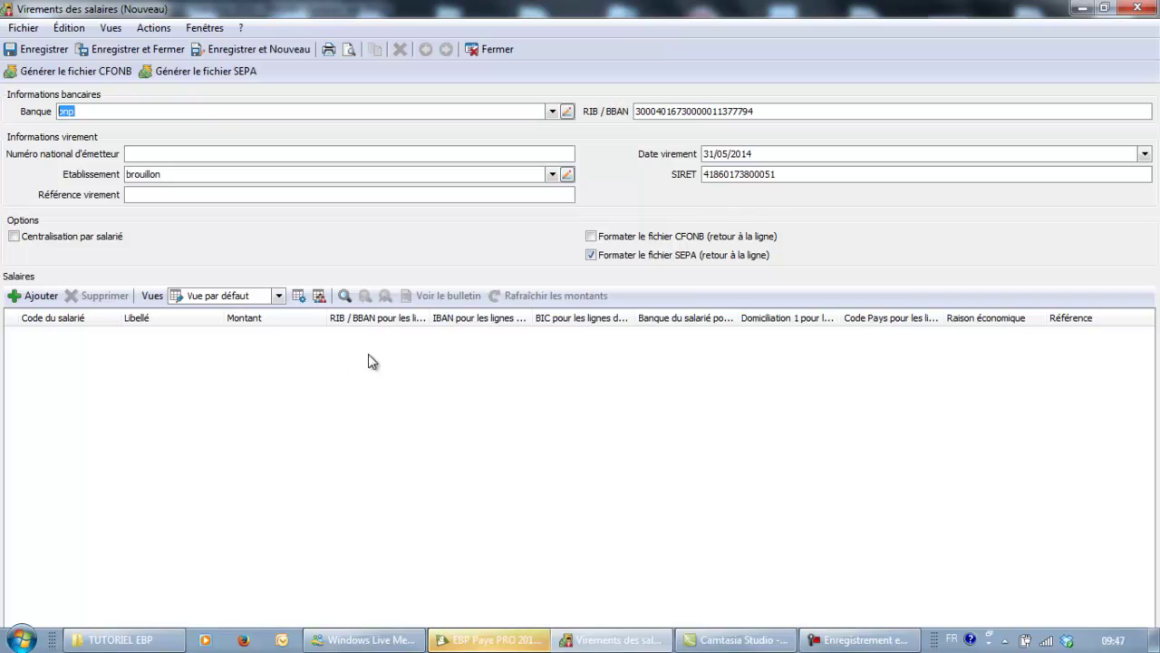
click(428, 381)
text(VIR)
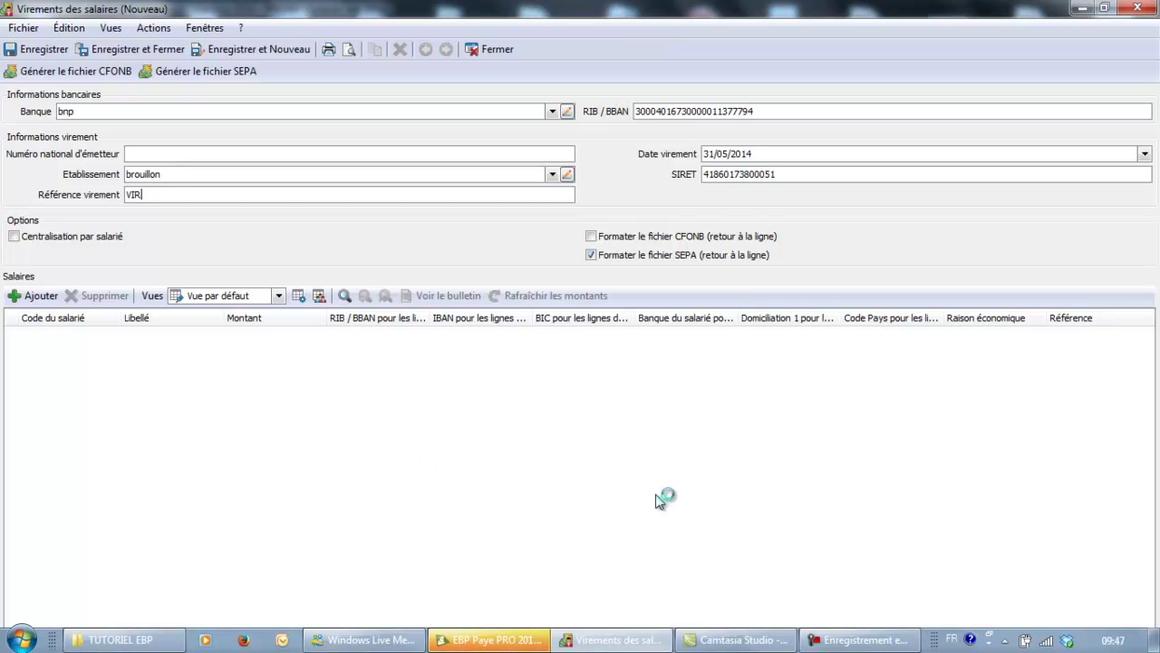
text(05)
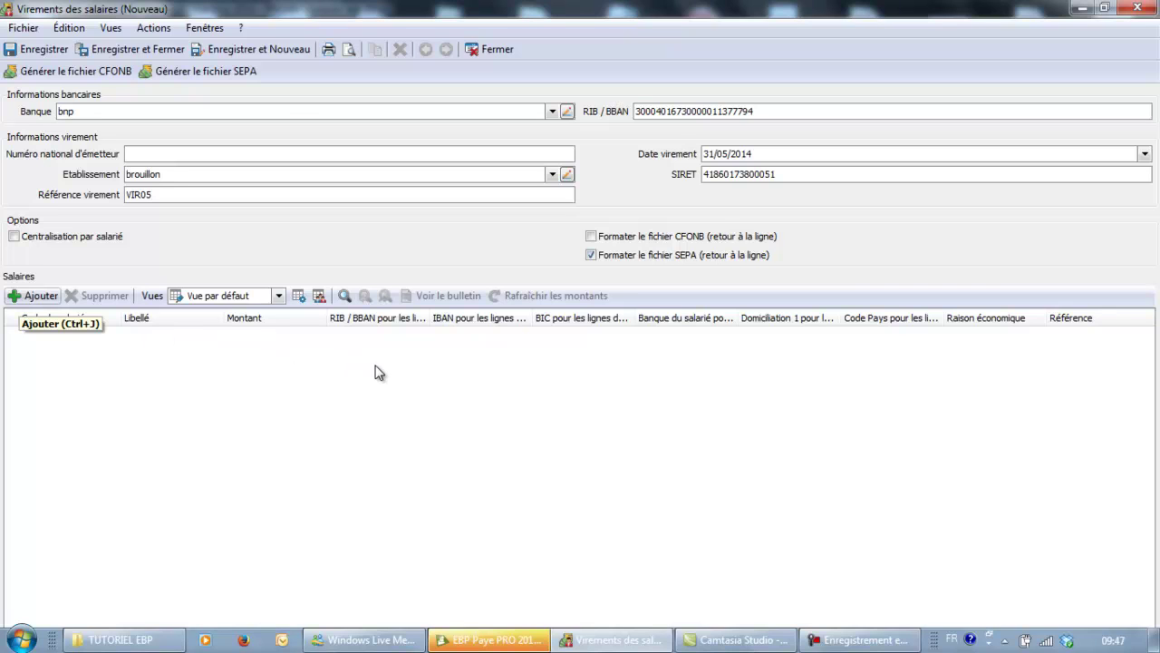
Add the mai 2014 salaries of all listed employees to the transfer
key(ctrl+j)
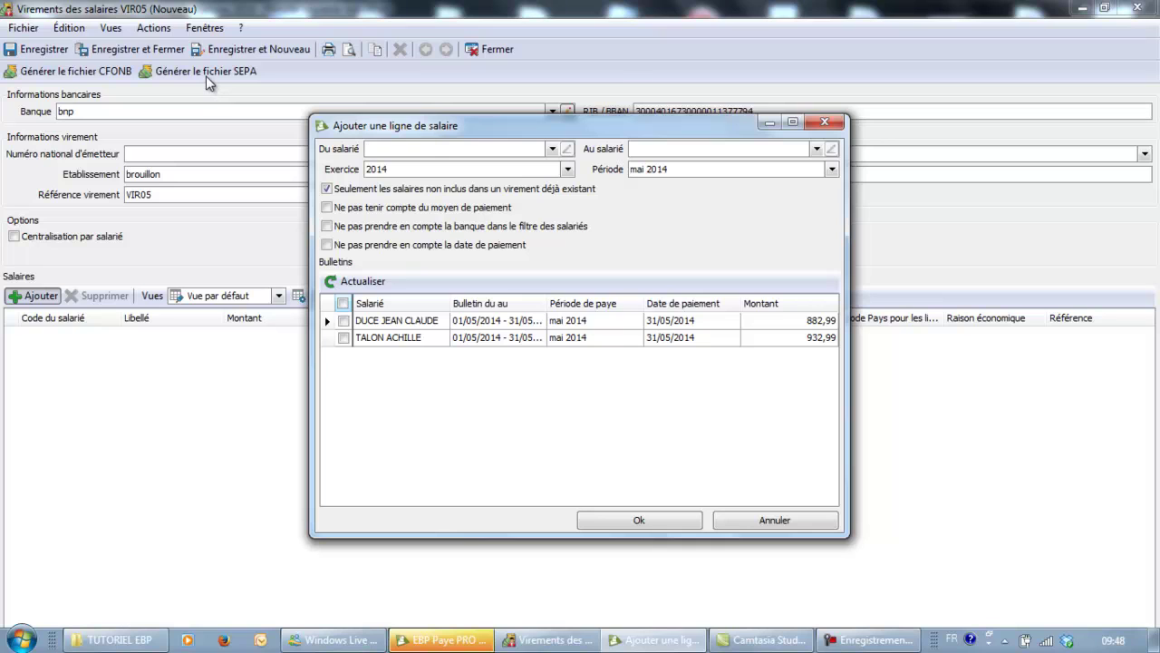
key(ctrl+a)
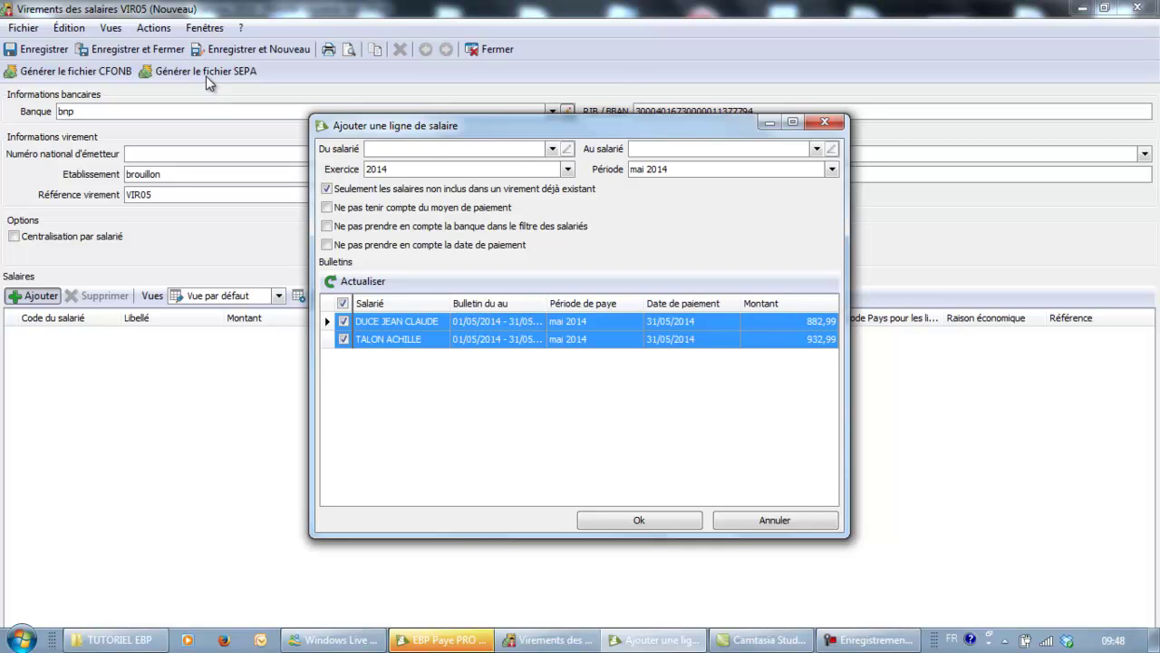
key(Return)
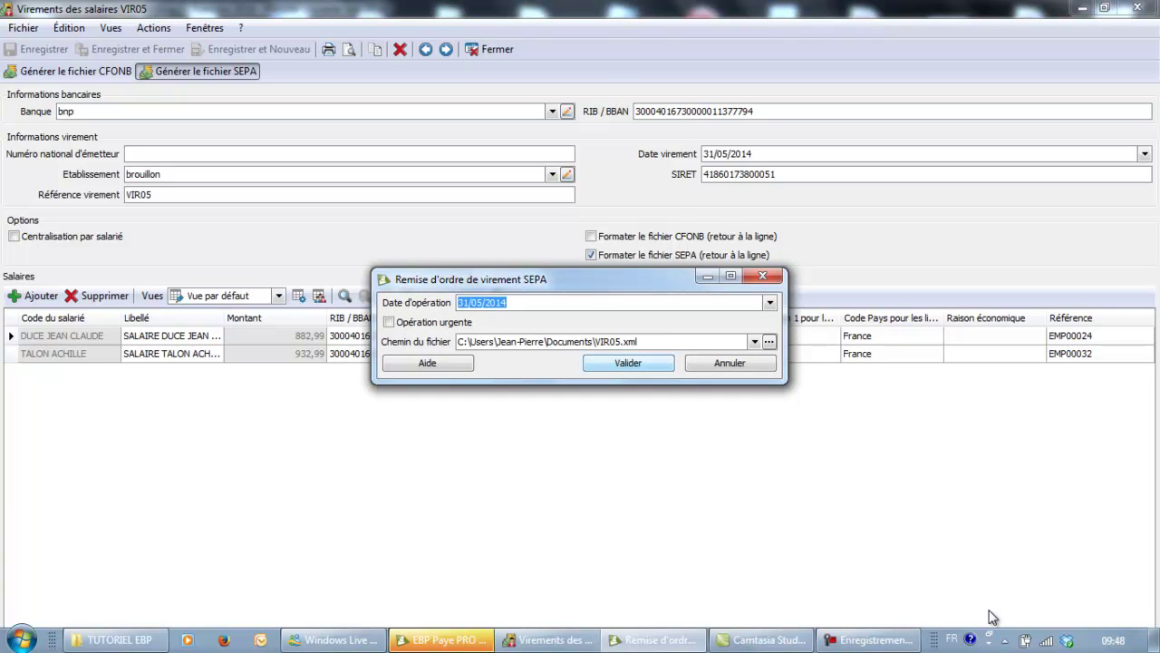
Generate the transfer's SEPA file as VIR05.xml with operation date 31/05/2014 and close the transfer
key(Return)
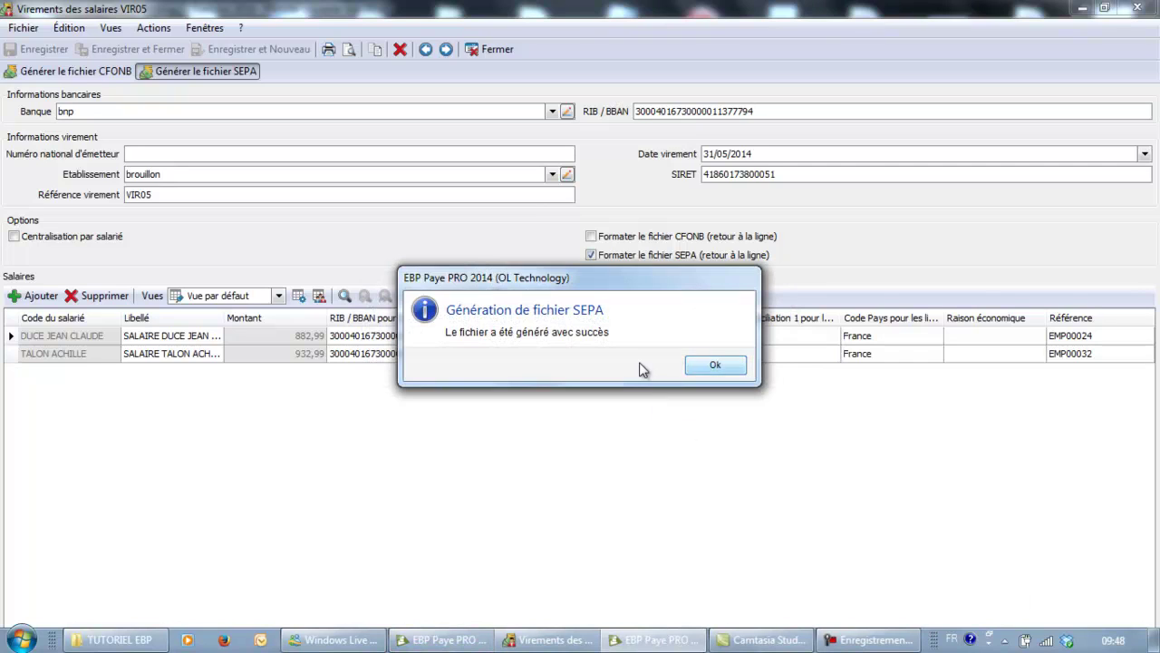
key(Return)
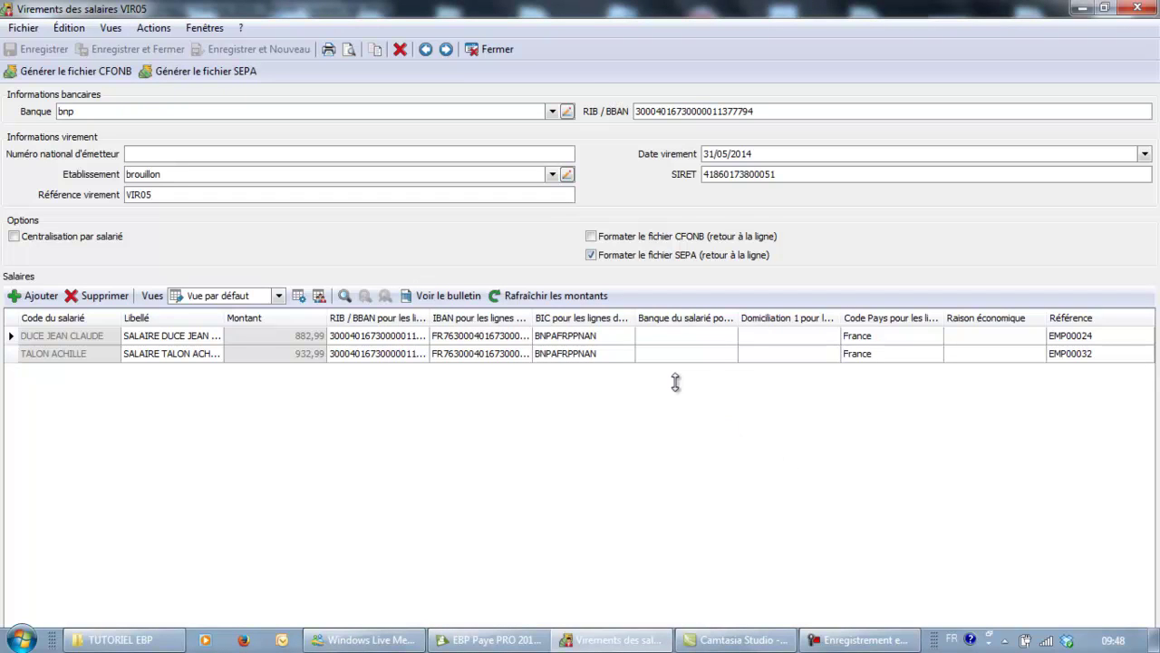
key(Escape)
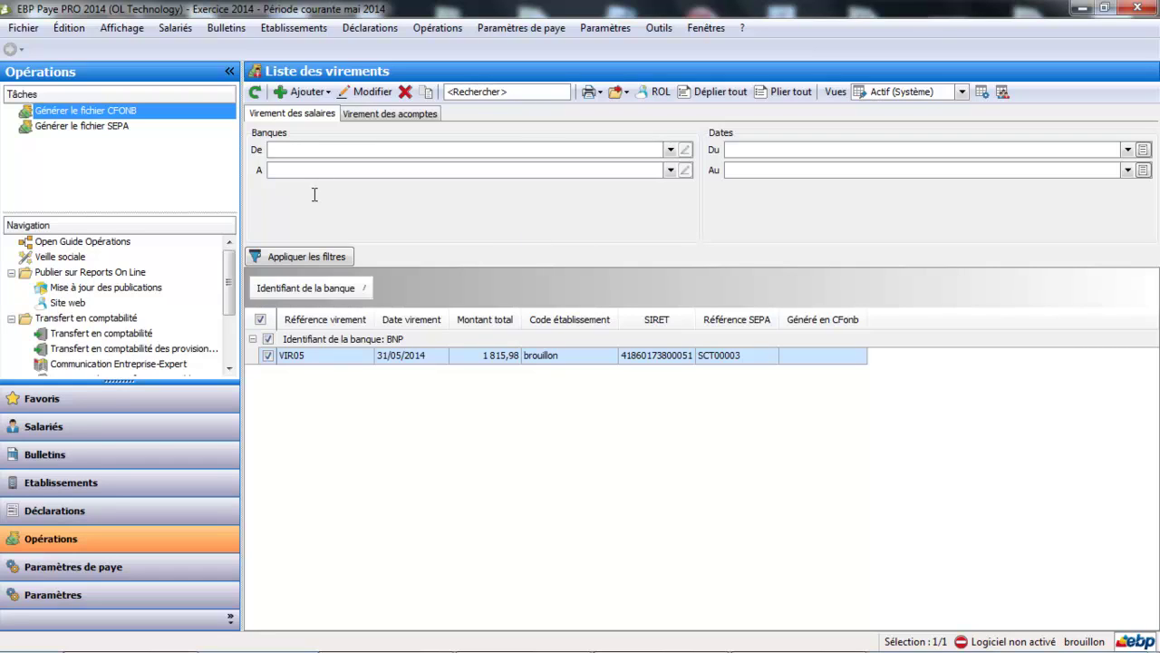
Preview the Etat des paiements payroll report for mai 2014 in a maximized window, and close it
key(alt+t)
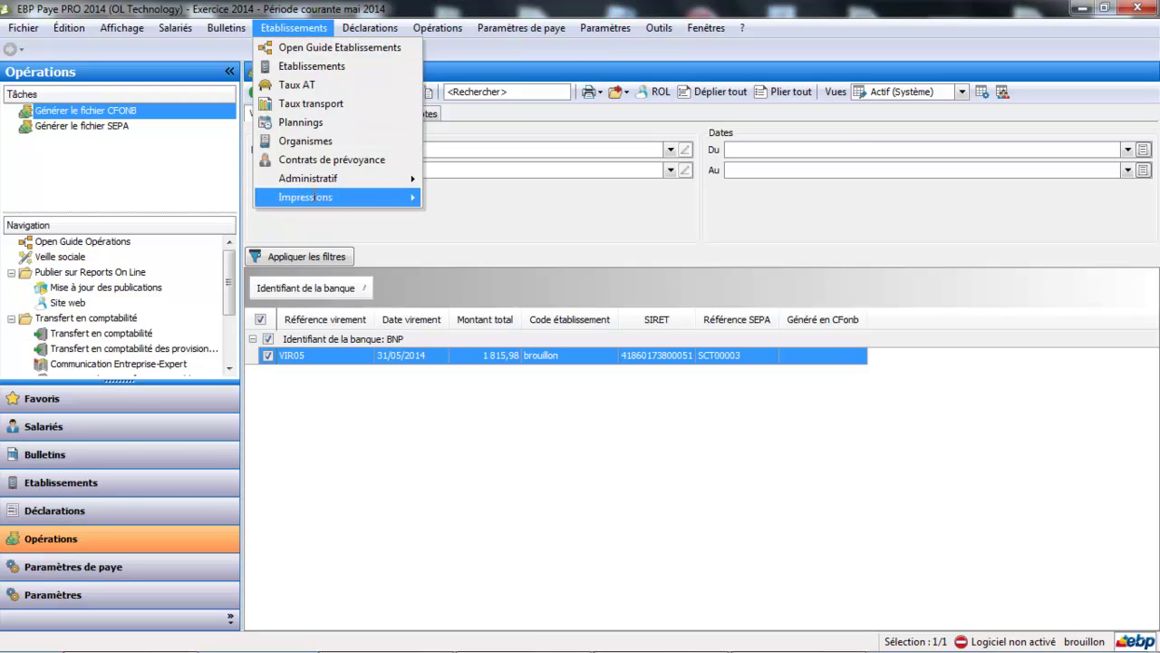
mouse_move(314, 196)
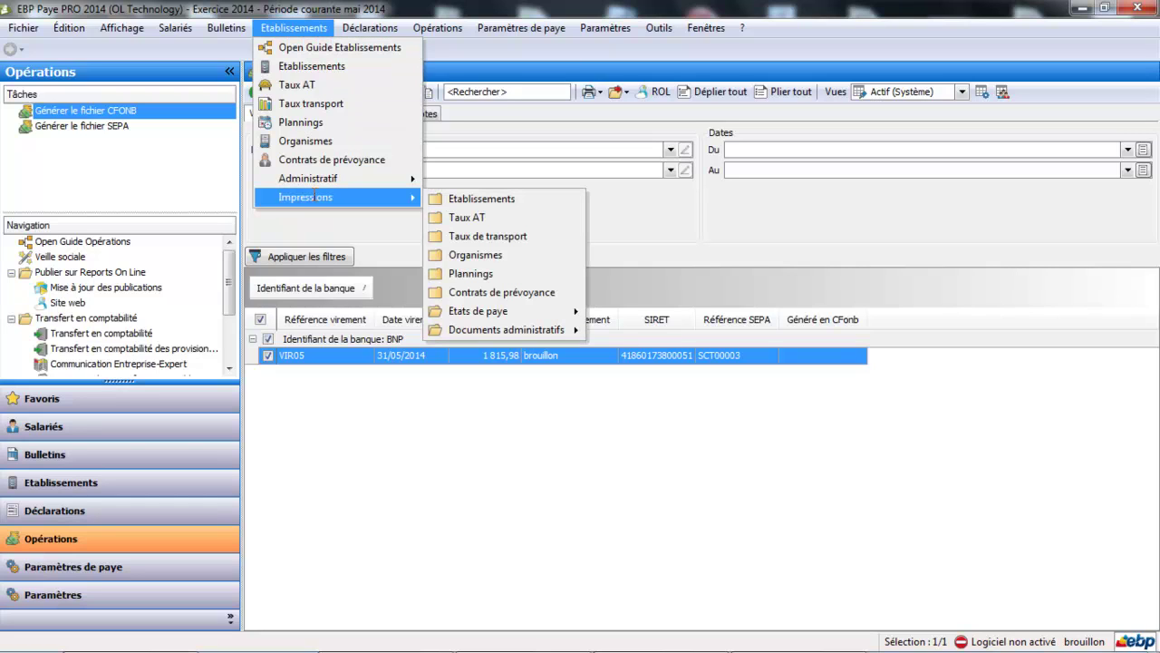
mouse_move(499, 311)
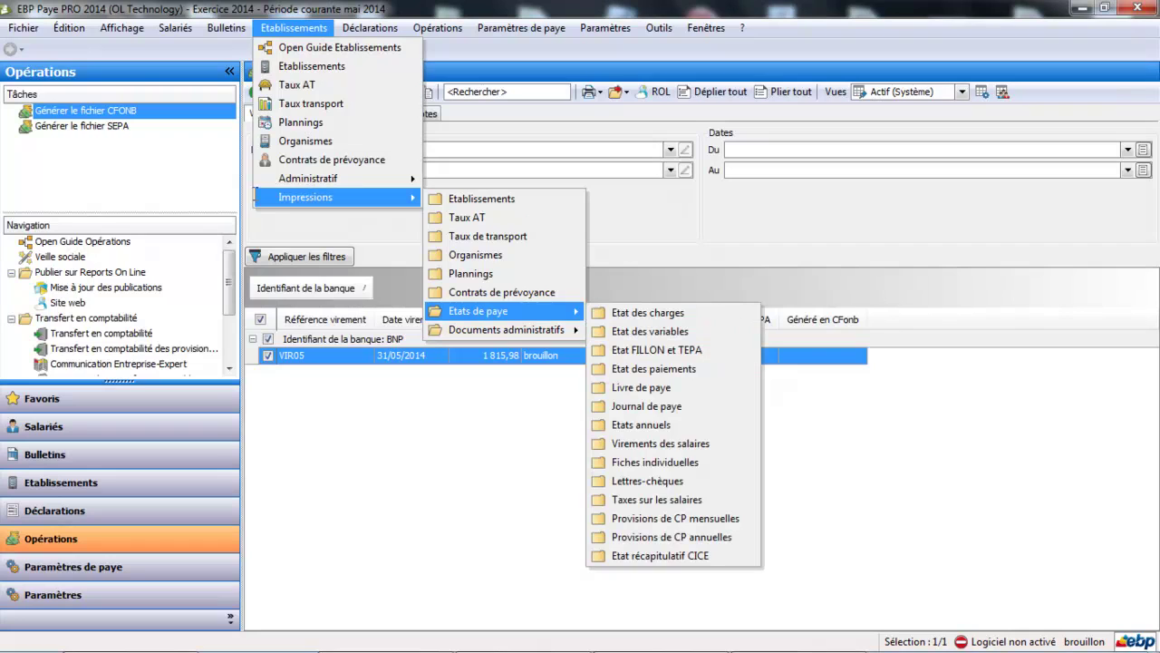
key(Down)
key(Down)
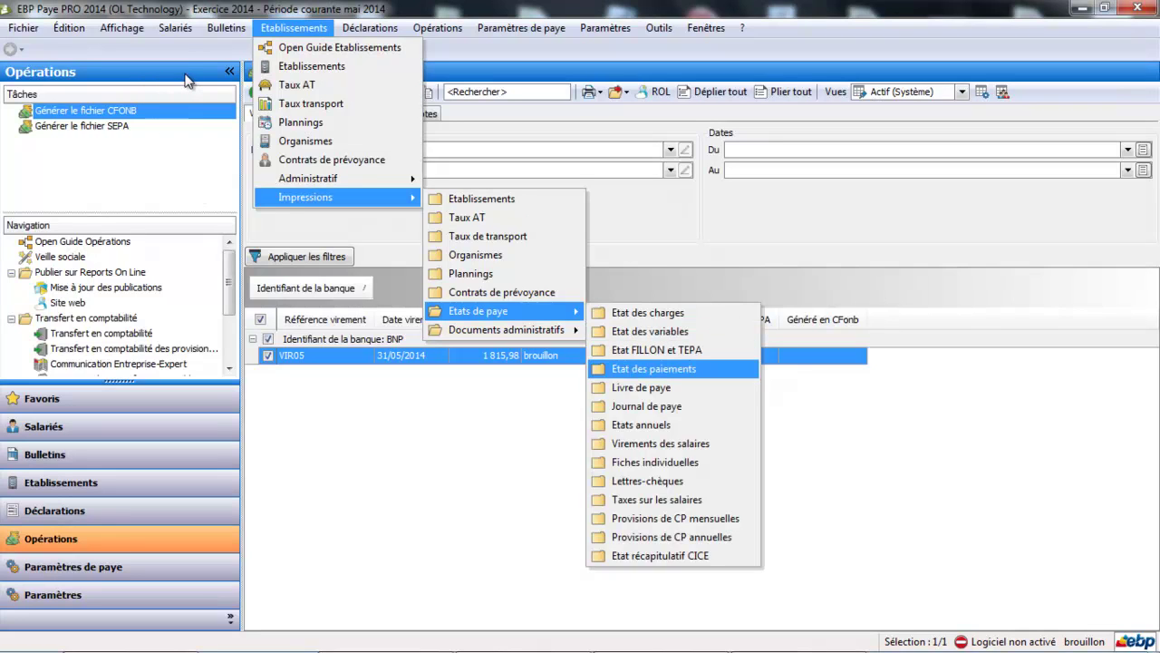
key(Return)
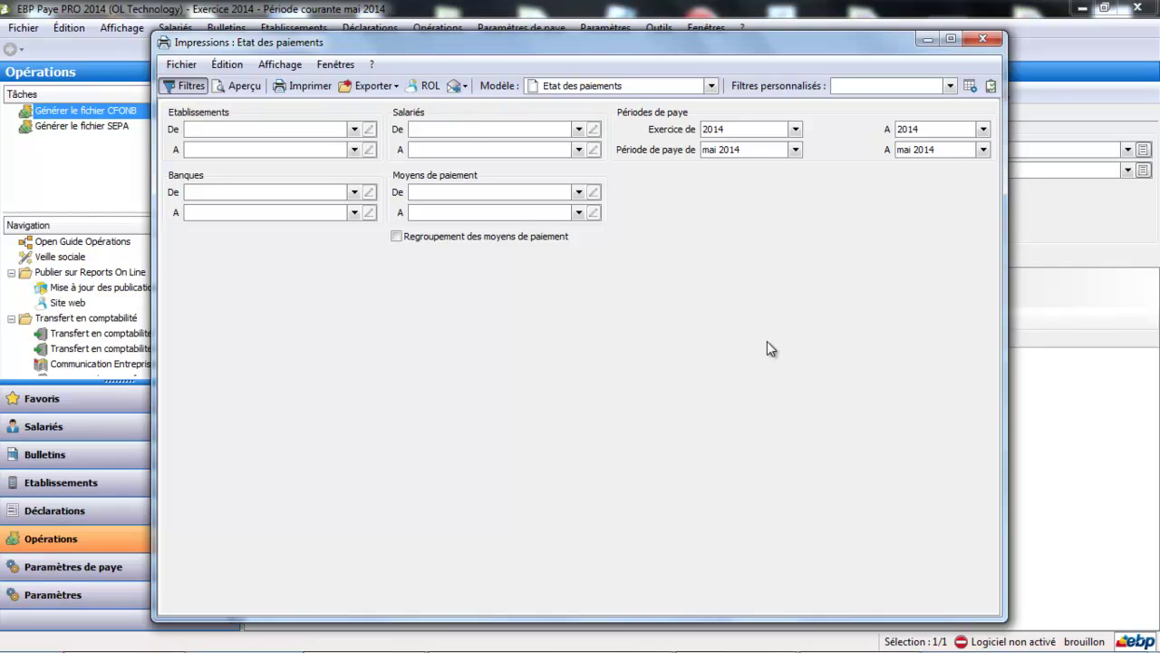
click(238, 85)
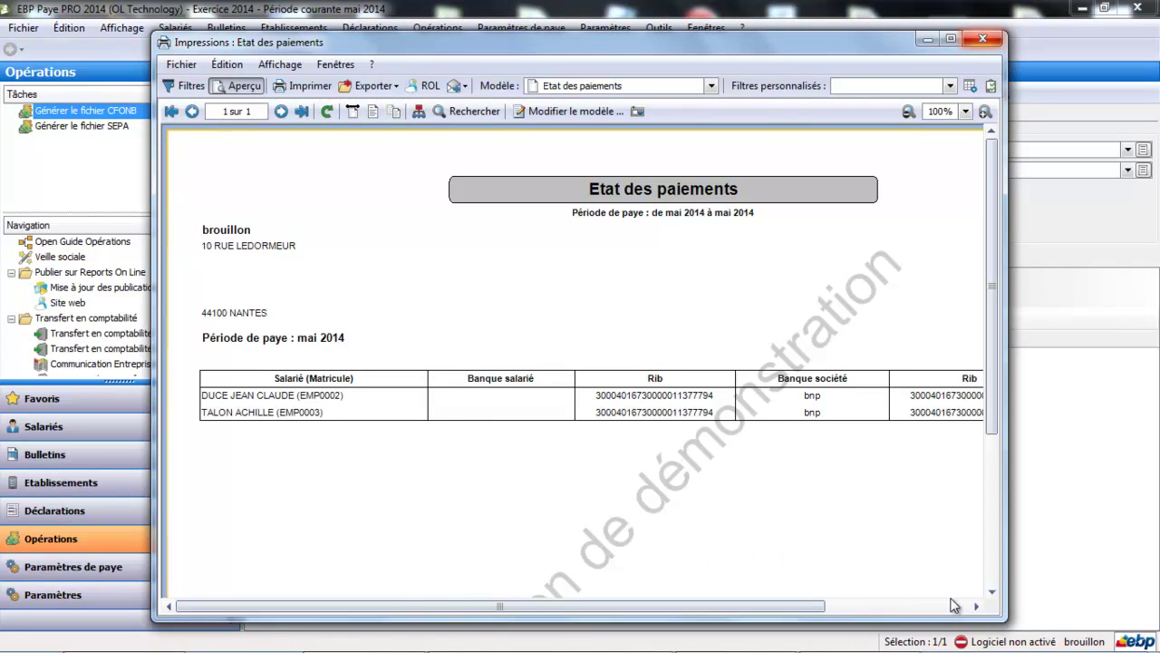
key(super+Up)
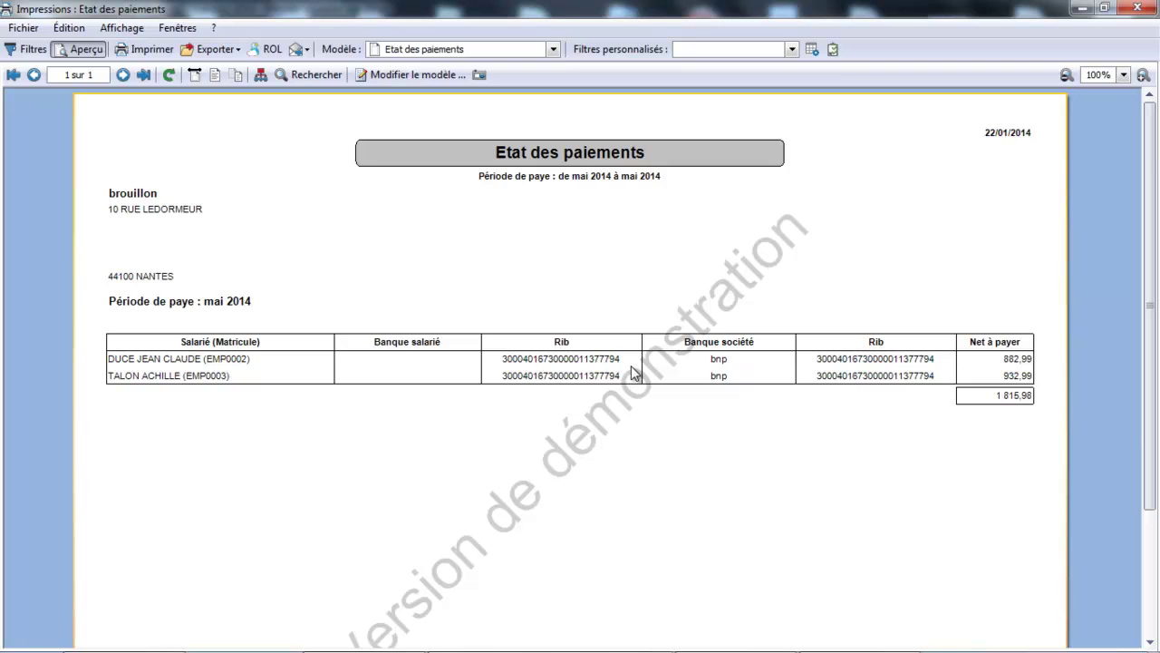
key(Escape)
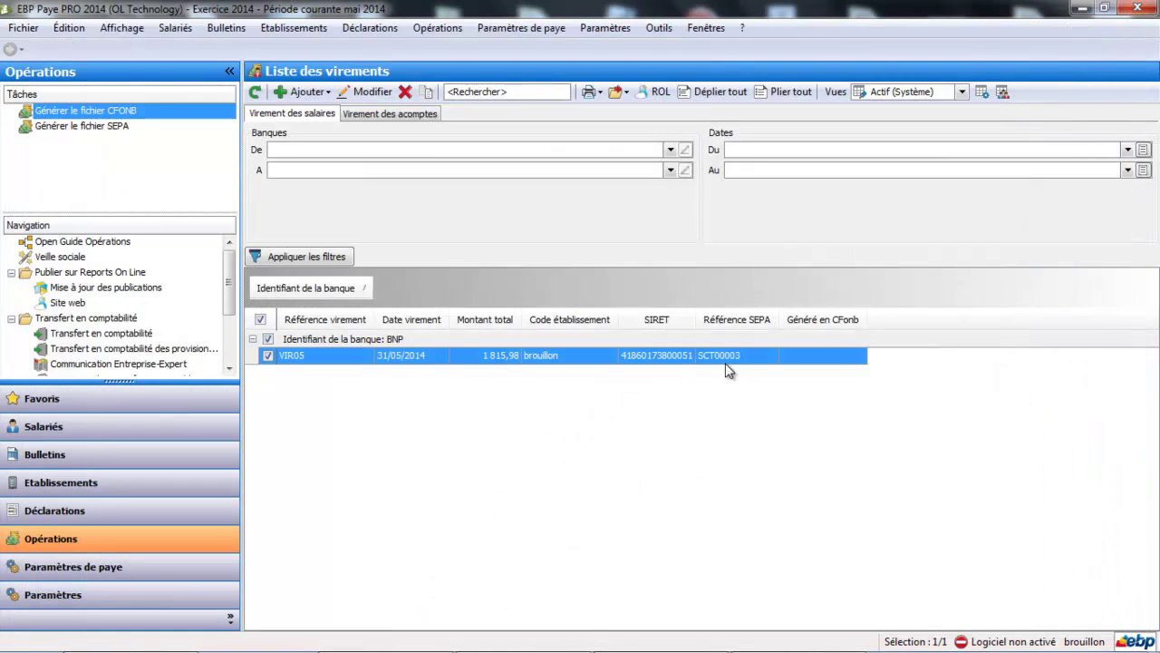